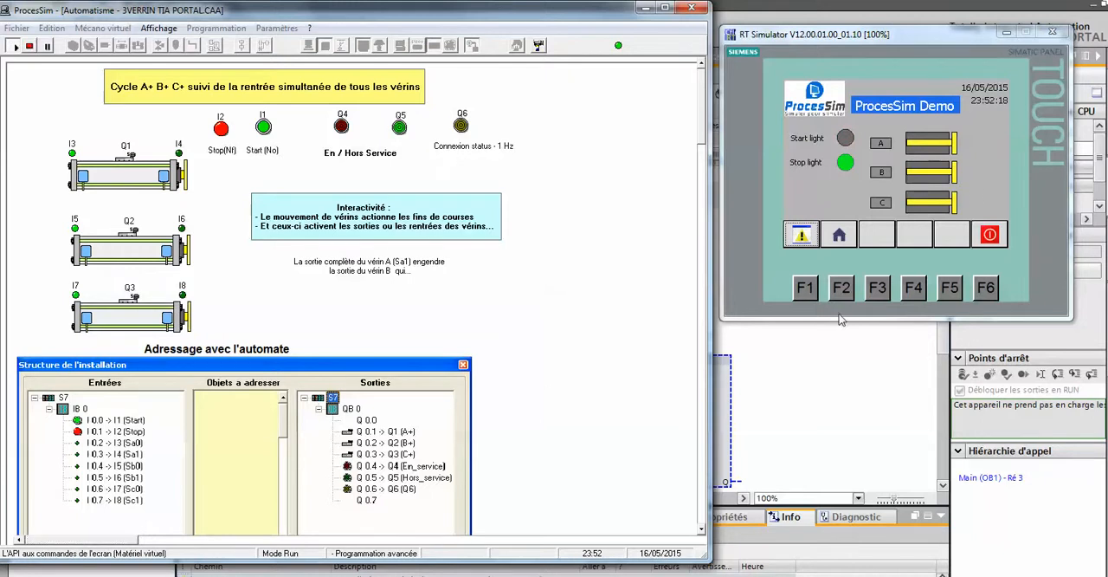
# Start the three-cylinder cycle with the Start (No) input I1 in ProcesSim, and minimize the ProcesSim and RT Simulator windows.
pyautogui.click(263, 127)
pyautogui.click(644, 8)
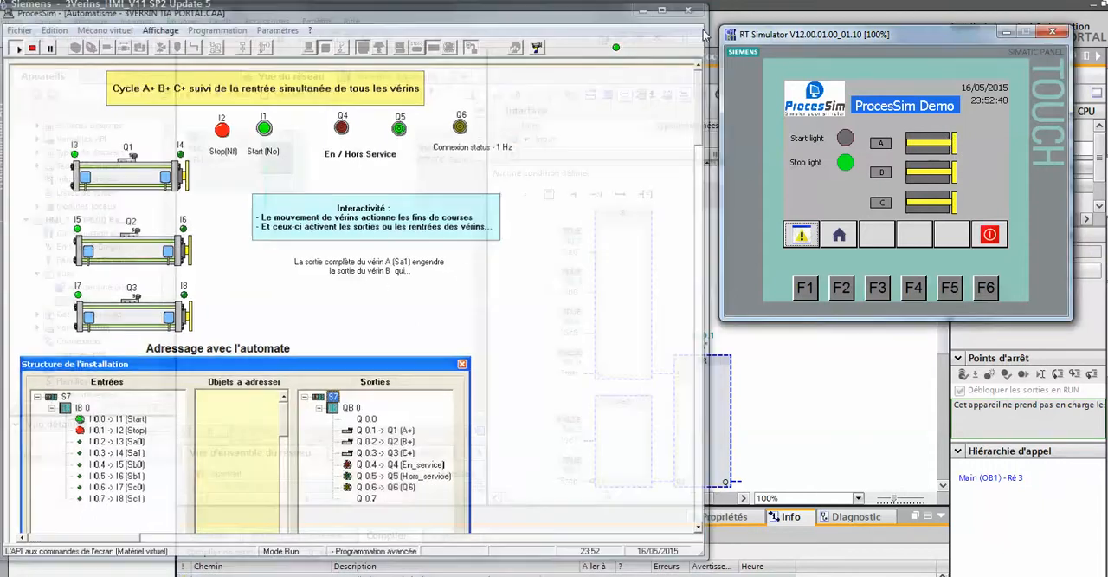
pyautogui.click(1007, 32)
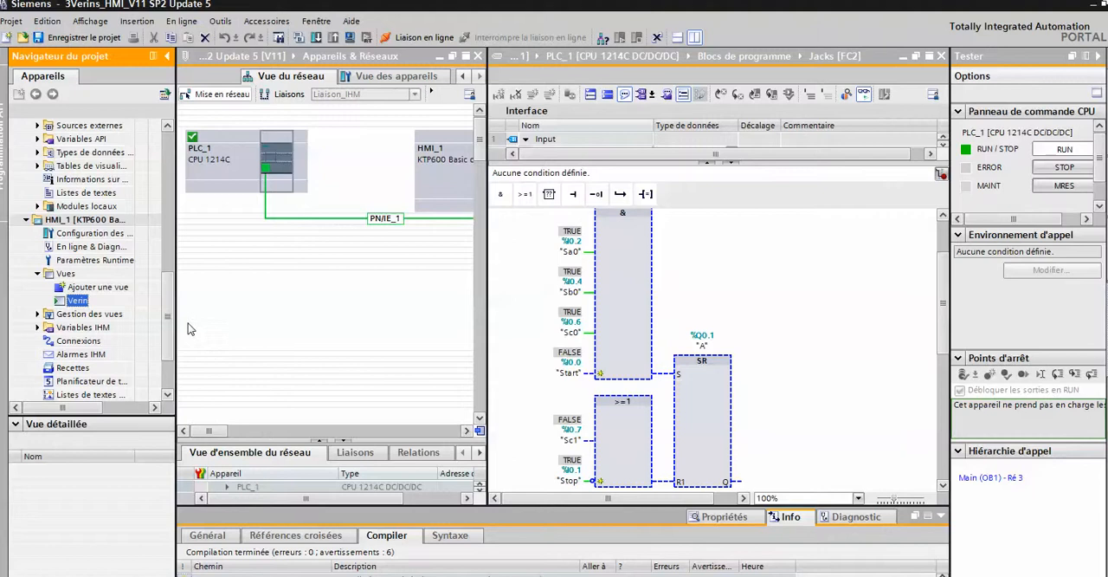
# Show the global libraries and expand ProcesSim_Library_TIA_V12-SP1 with its Types and Modèles de copie folders.
pyautogui.click(170, 164)
pyautogui.click(1105, 290)
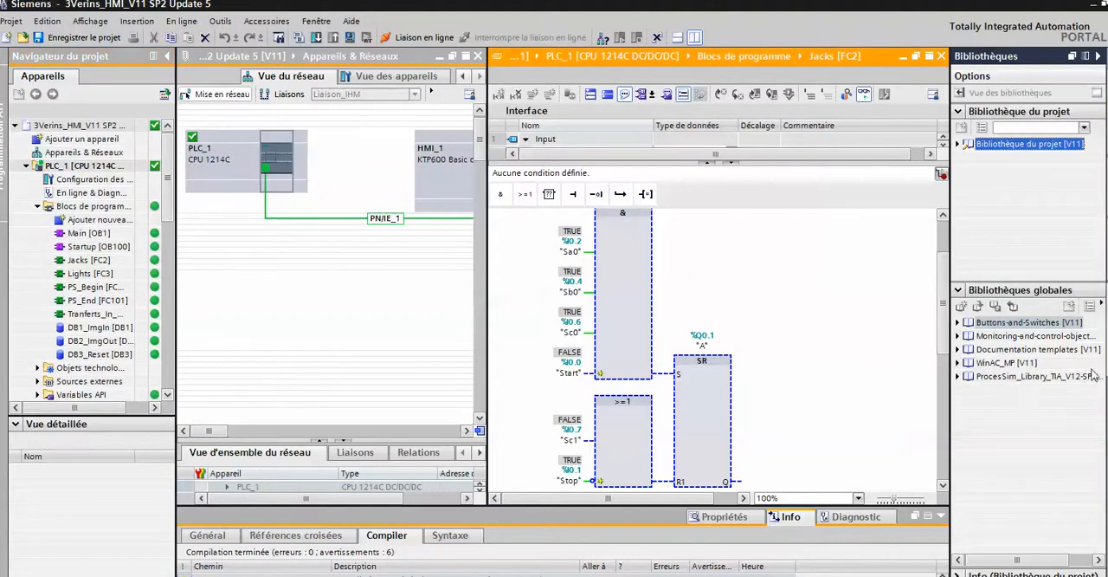
pyautogui.click(959, 378)
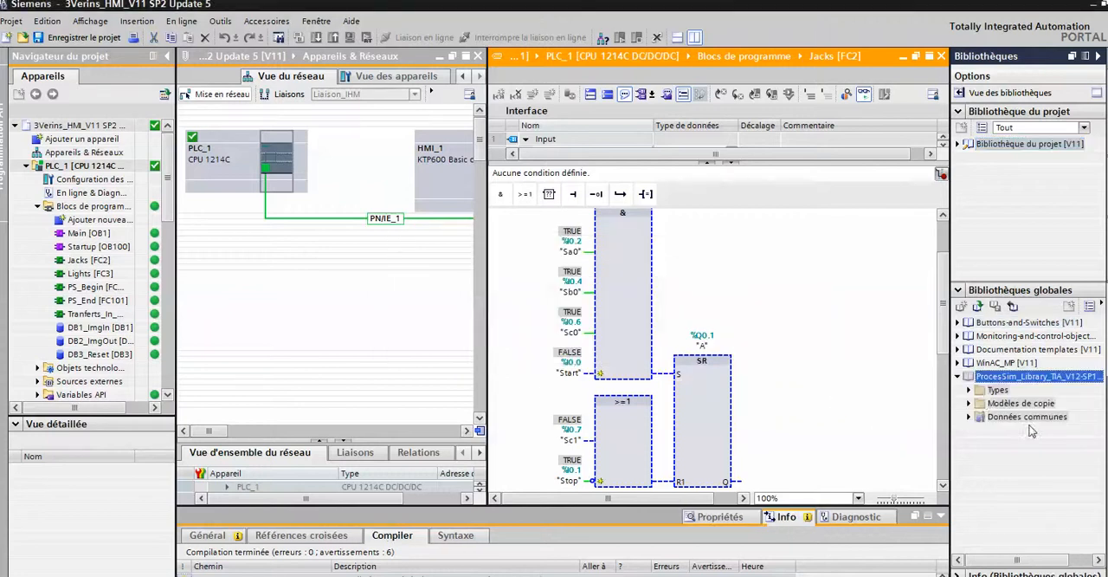
pyautogui.click(969, 390)
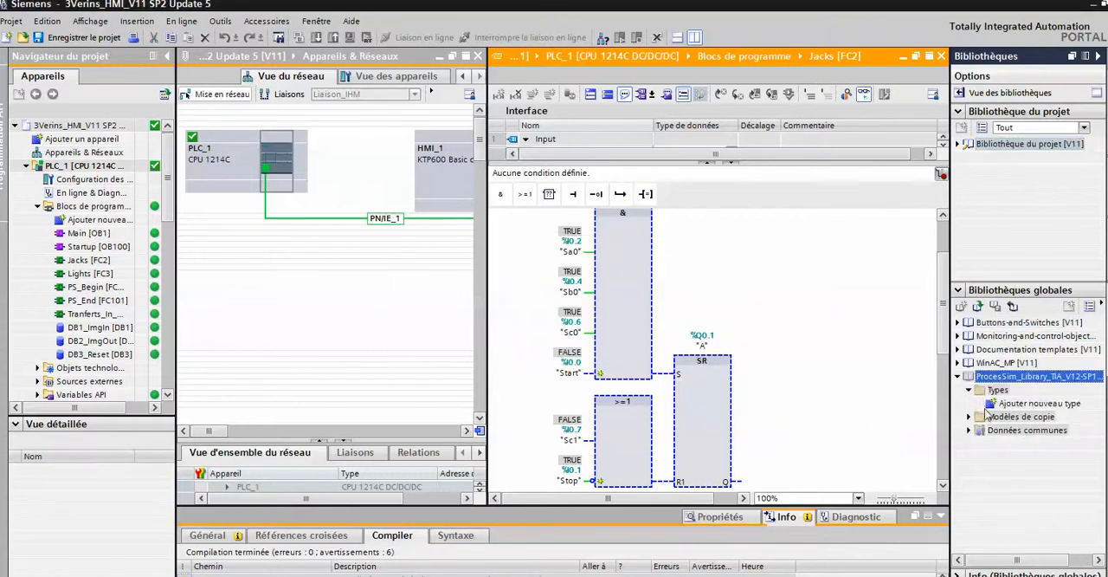
pyautogui.click(970, 417)
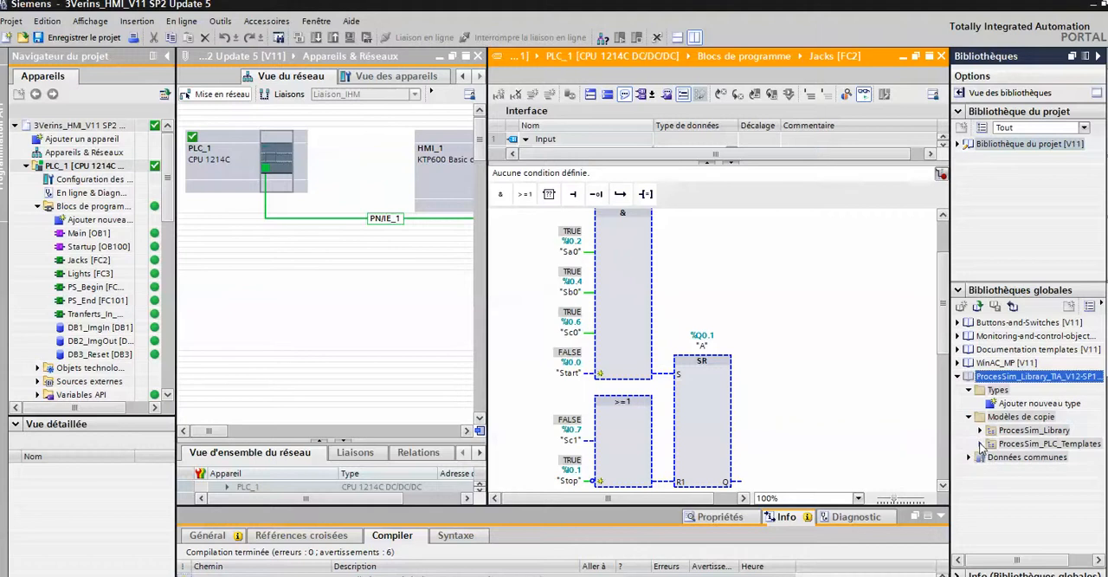
# Expand ProcesSim_PLC_Templates and the S7-1200 folder of ProcesSim_Library, and add a CPU 1214C template station to the project.
pyautogui.click(981, 445)
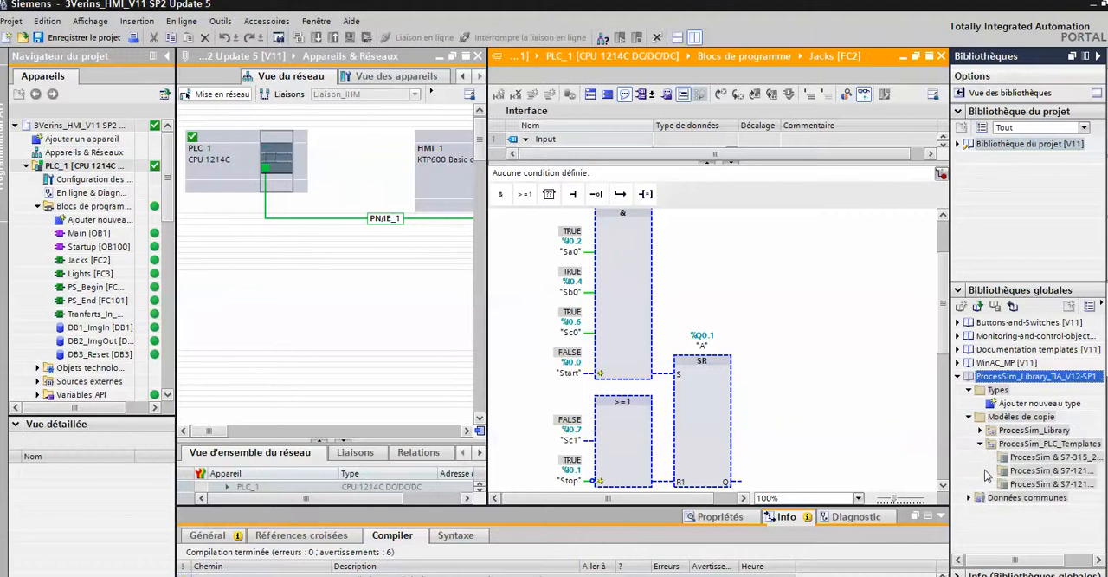
pyautogui.click(982, 430)
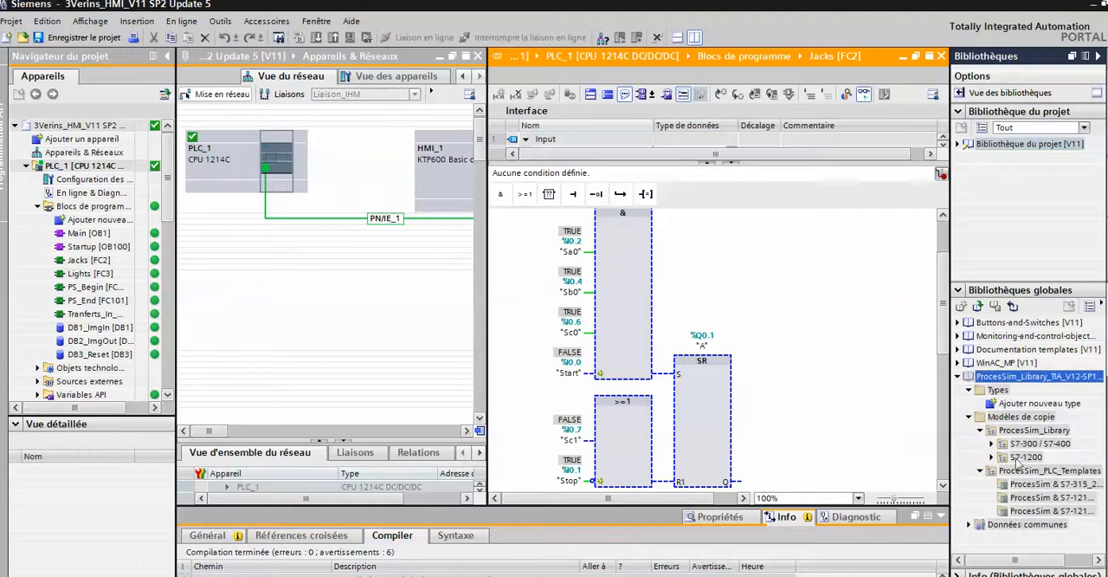
pyautogui.click(992, 457)
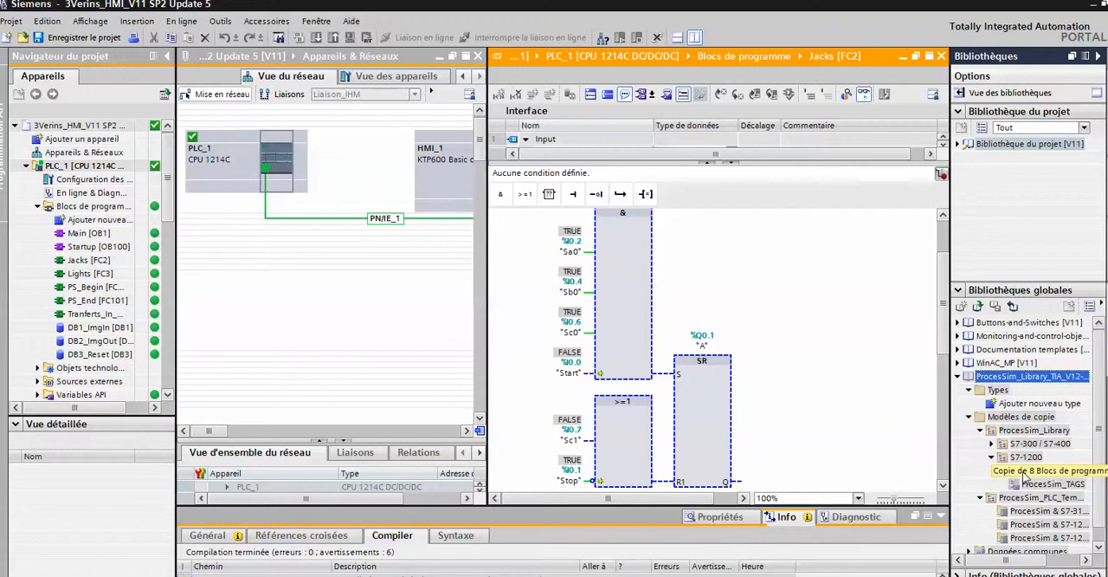
pyautogui.moveTo(1023, 476); pyautogui.dragTo(1076, 550)
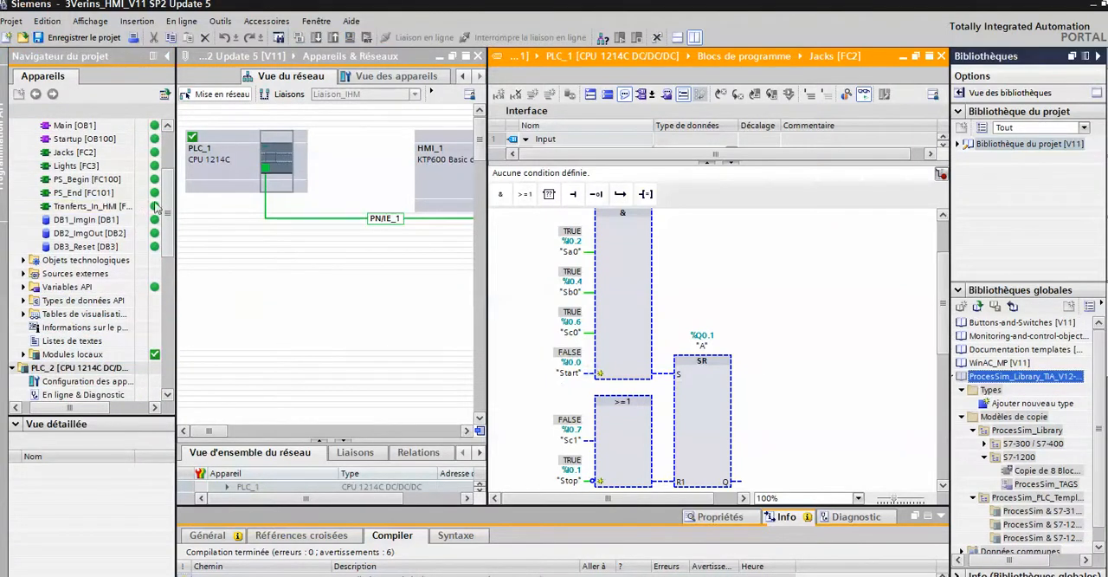
# Open PLC_1's Main [OB1] block and examine the block calls in its networks, from PS_Begin to PS_End.
pyautogui.moveTo(167, 218); pyautogui.dragTo(167, 192)
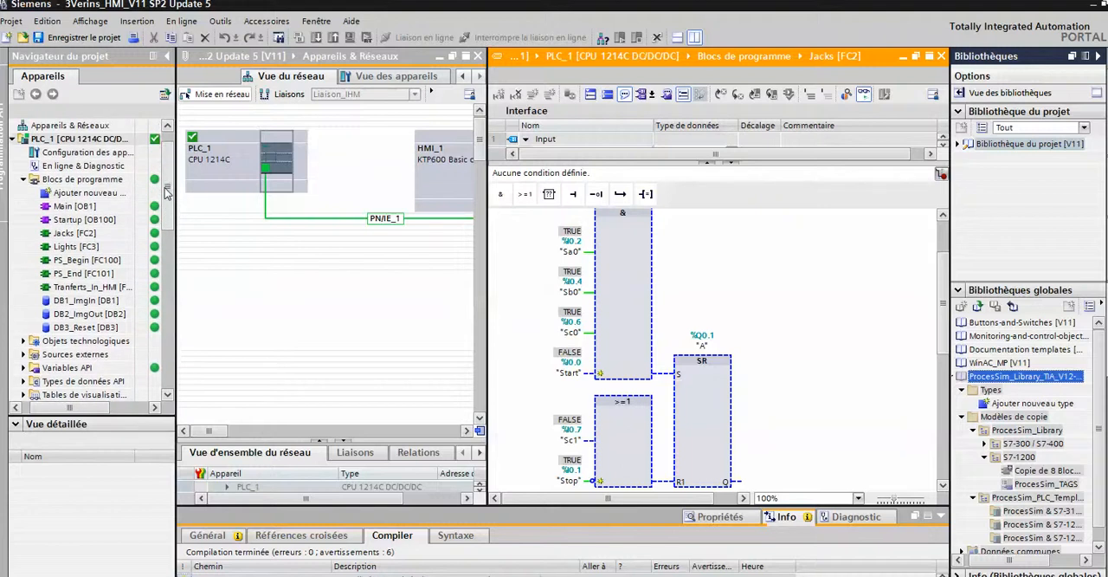
pyautogui.click(78, 206)
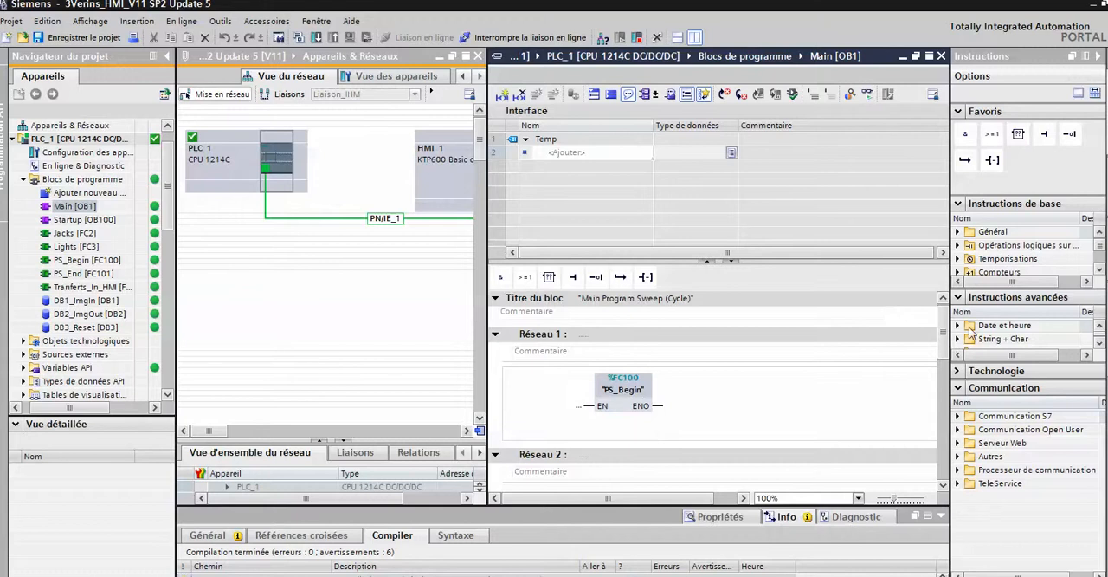
pyautogui.scroll(-3, 625, 408)
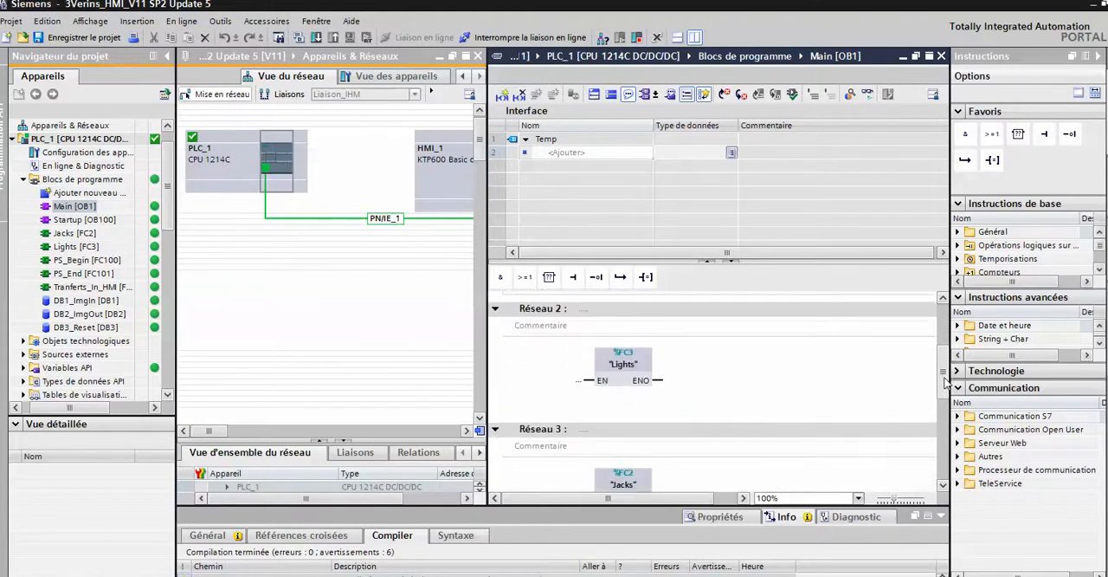
pyautogui.moveTo(944, 376); pyautogui.dragTo(934, 466)
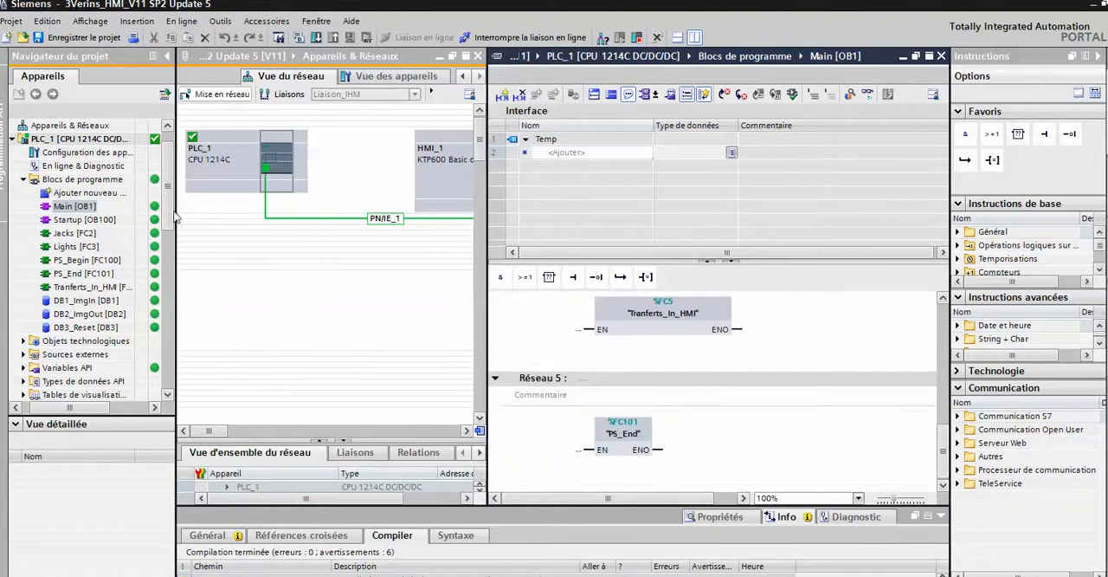
pyautogui.scroll(1, 170, 186)
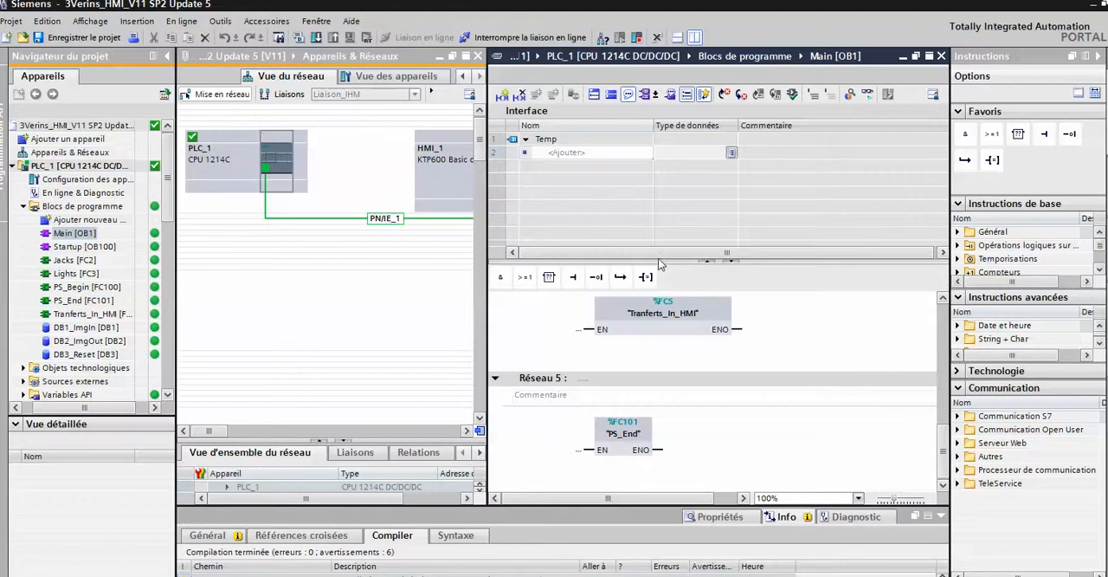
# Switch to ProcesSim, stop the simulation and examine the PLC addressing of input byte IB 0 and output byte QB 0.
pyautogui.hotkey('alt', 'Tab')
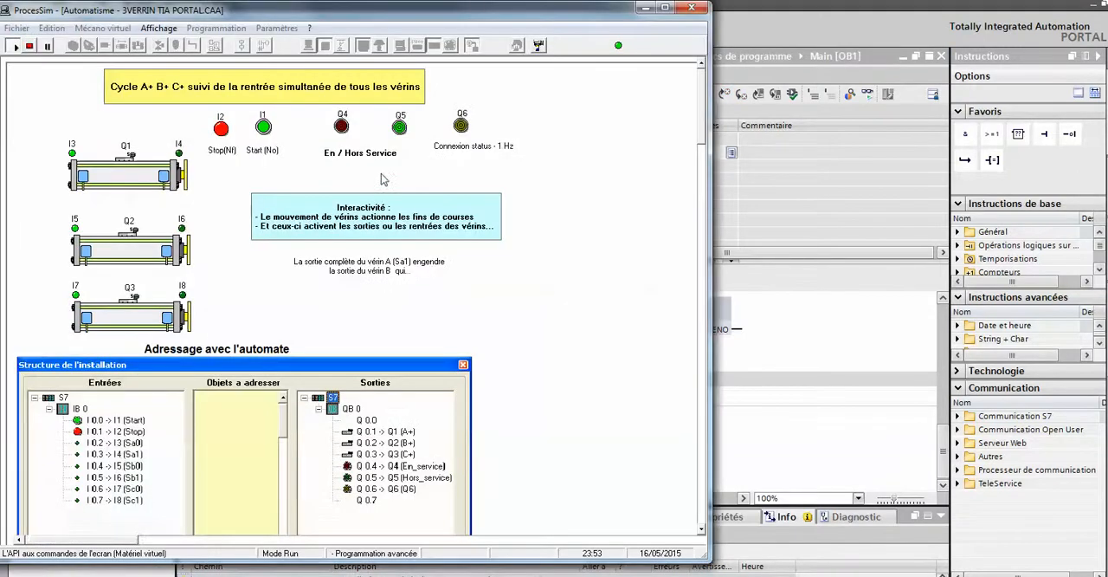
pyautogui.click(31, 48)
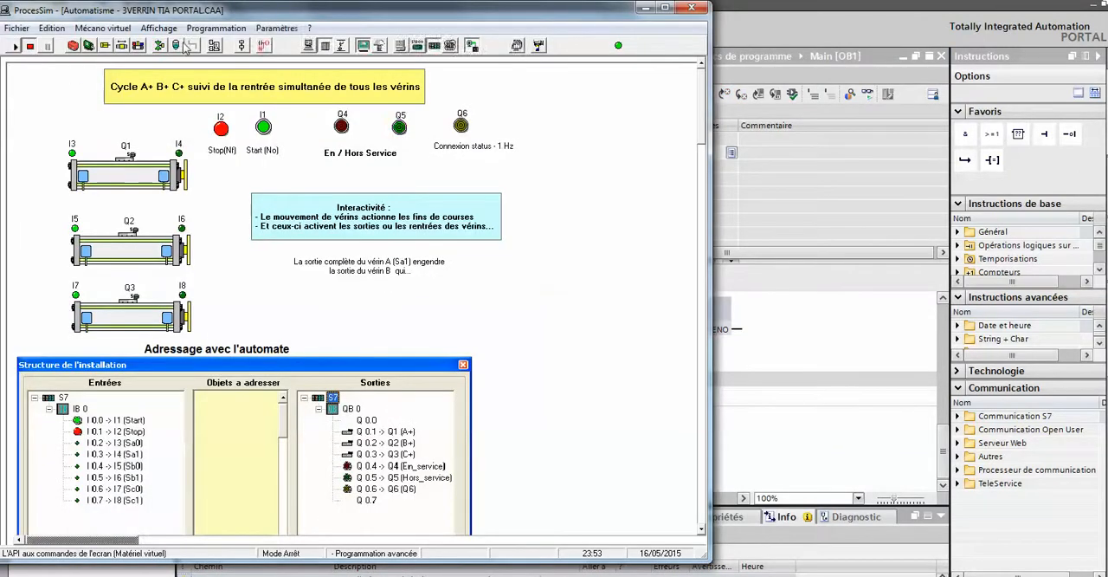
pyautogui.click(276, 28)
pyautogui.click(291, 166)
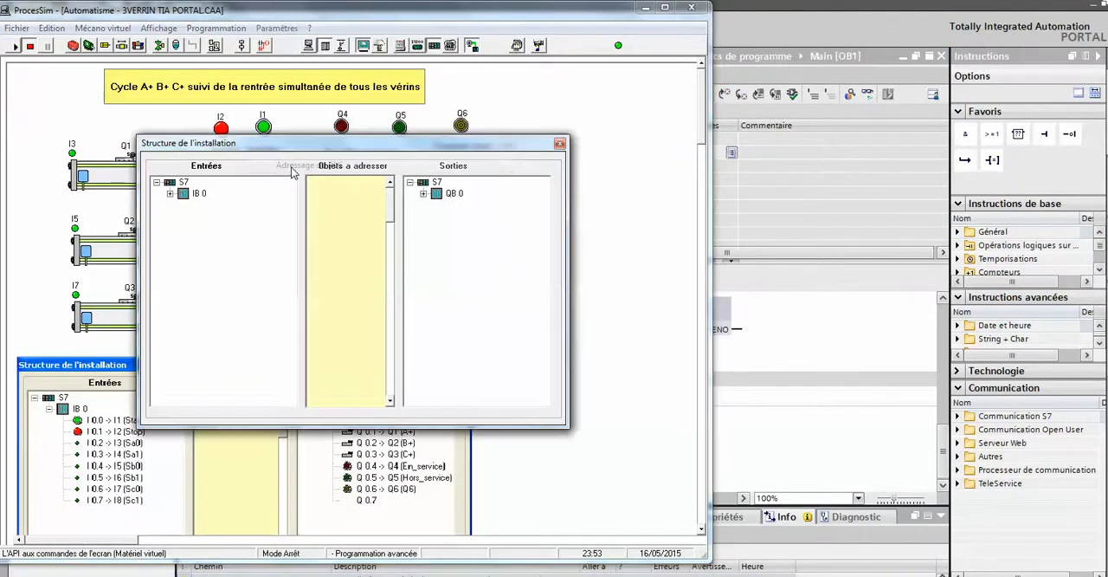
pyautogui.click(170, 194)
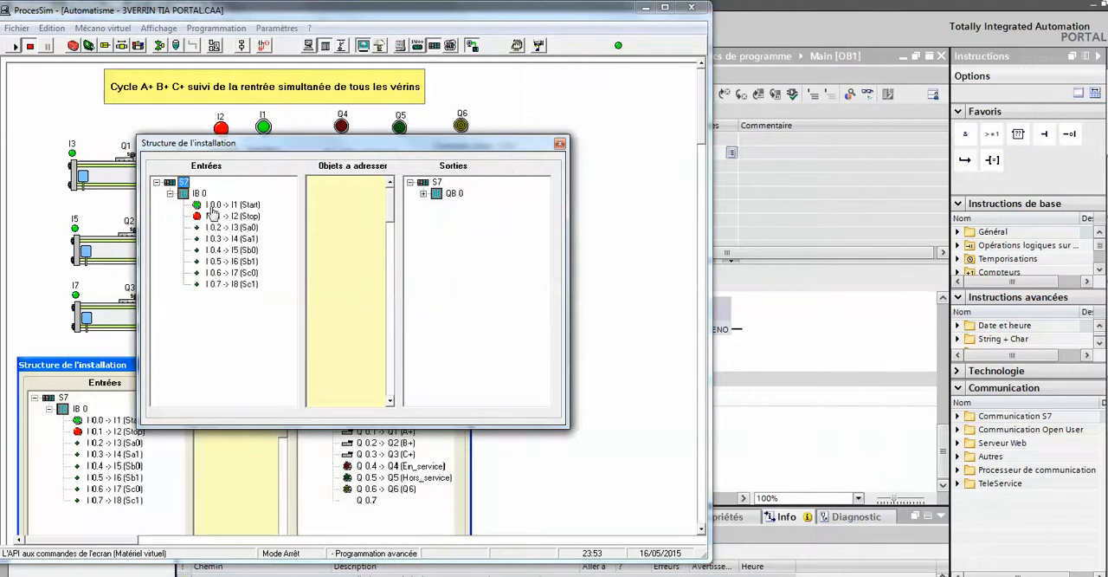
pyautogui.click(424, 194)
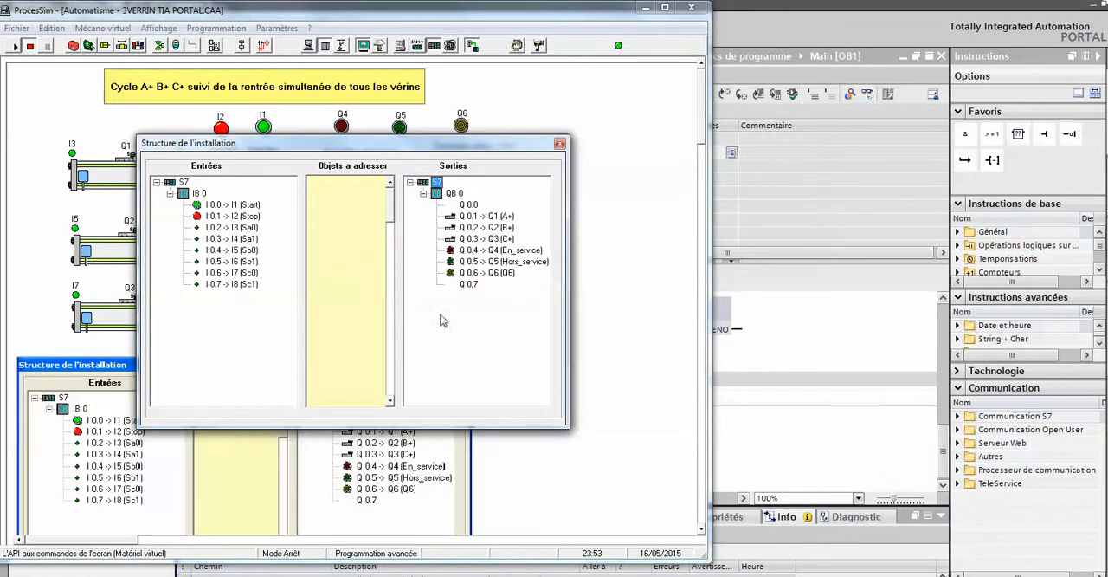
pyautogui.click(559, 144)
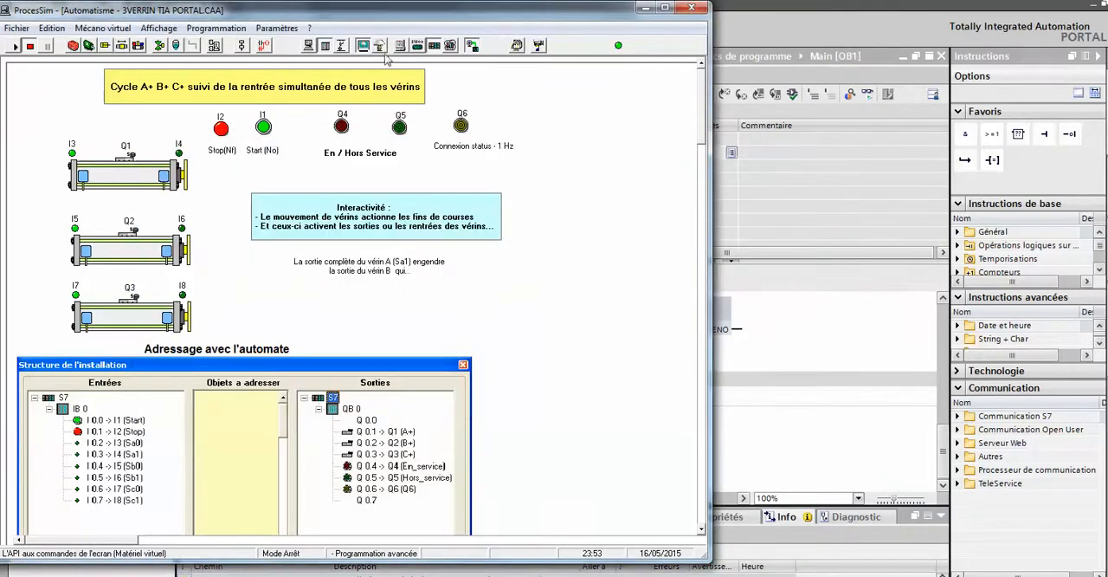
# Let the PC animate the screen, open the PLC connection parameters and accept the PG/PC interface settings.
pyautogui.click(265, 28)
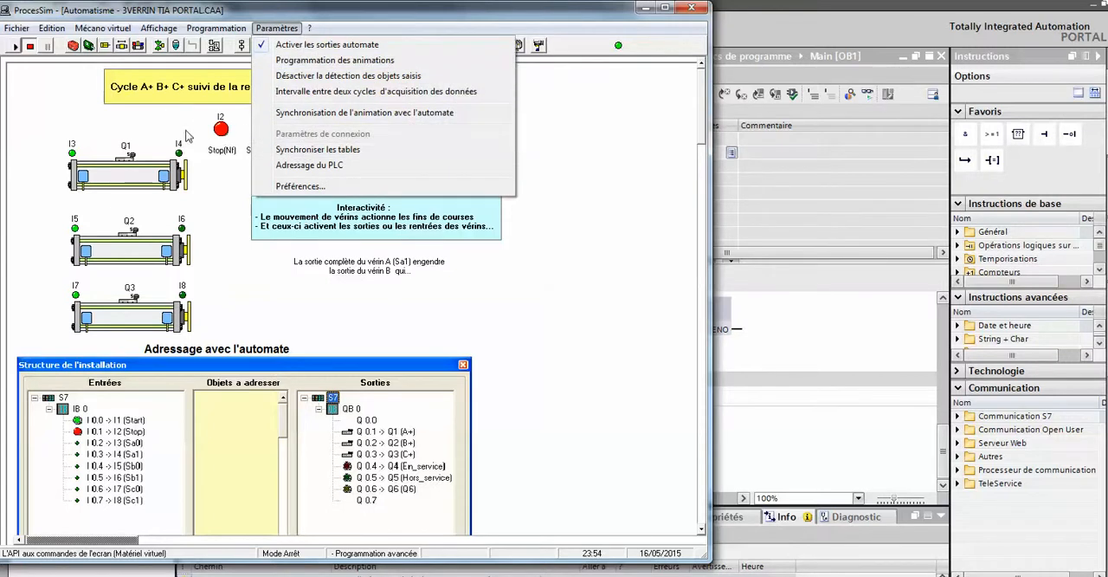
pyautogui.click(633, 227)
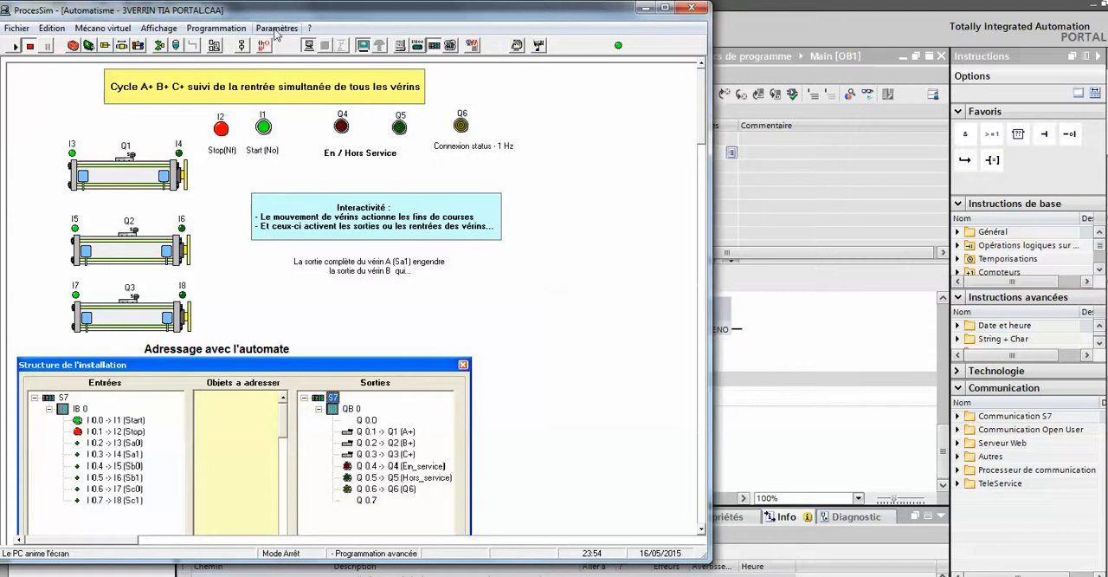
pyautogui.click(276, 28)
pyautogui.click(311, 134)
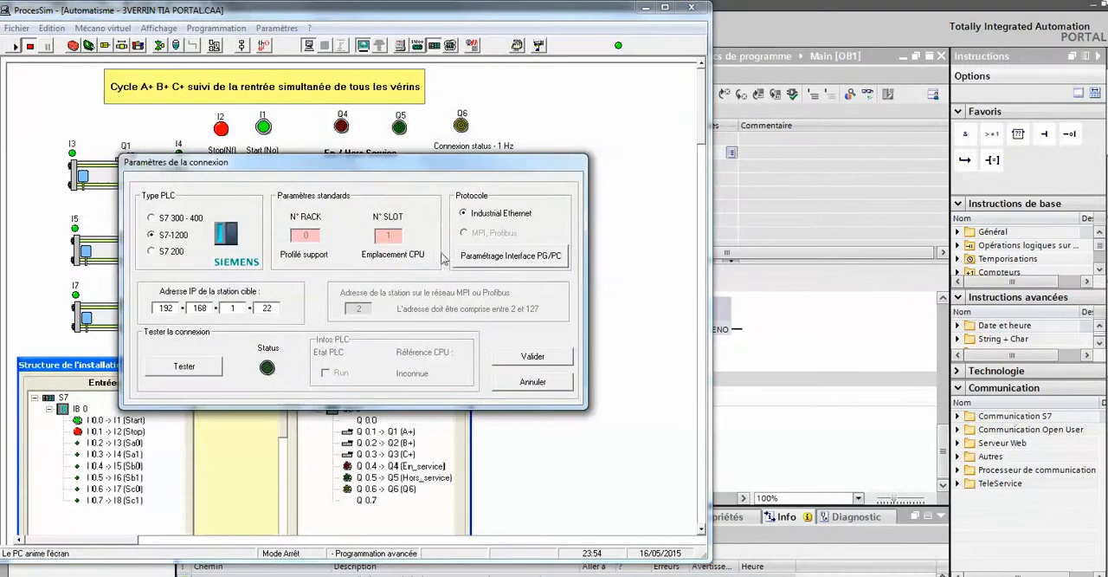
pyautogui.click(509, 260)
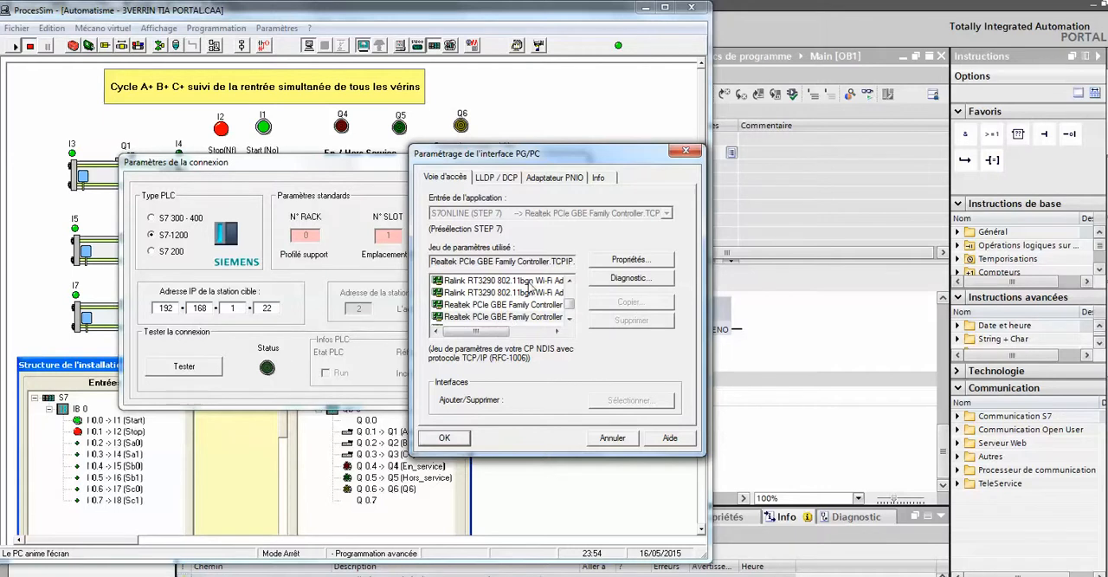
pyautogui.click(461, 438)
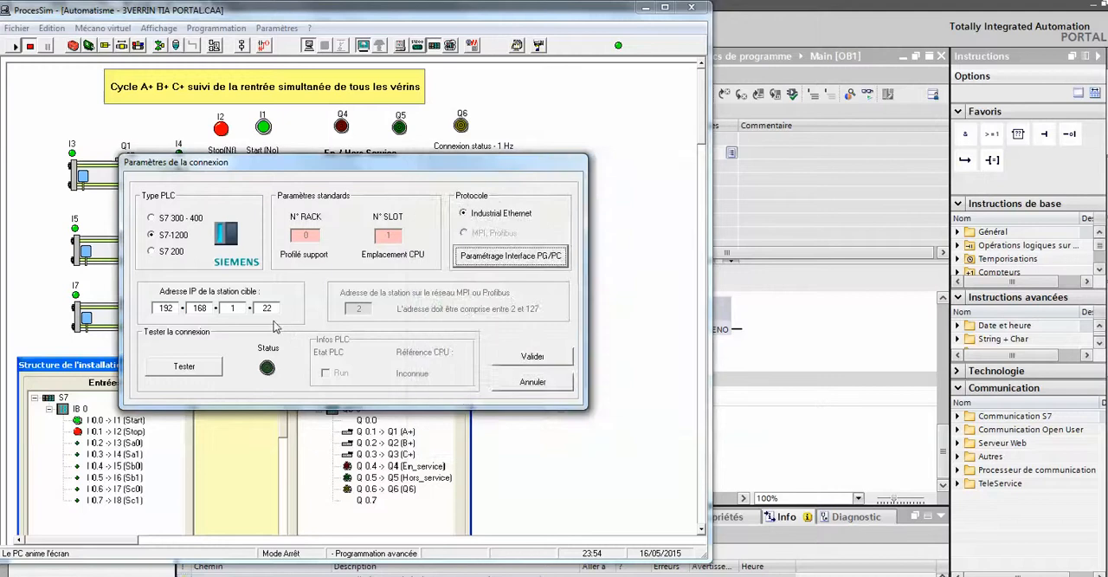
# Test the connection to the S7-1200 and validate the connection parameters.
pyautogui.click(210, 368)
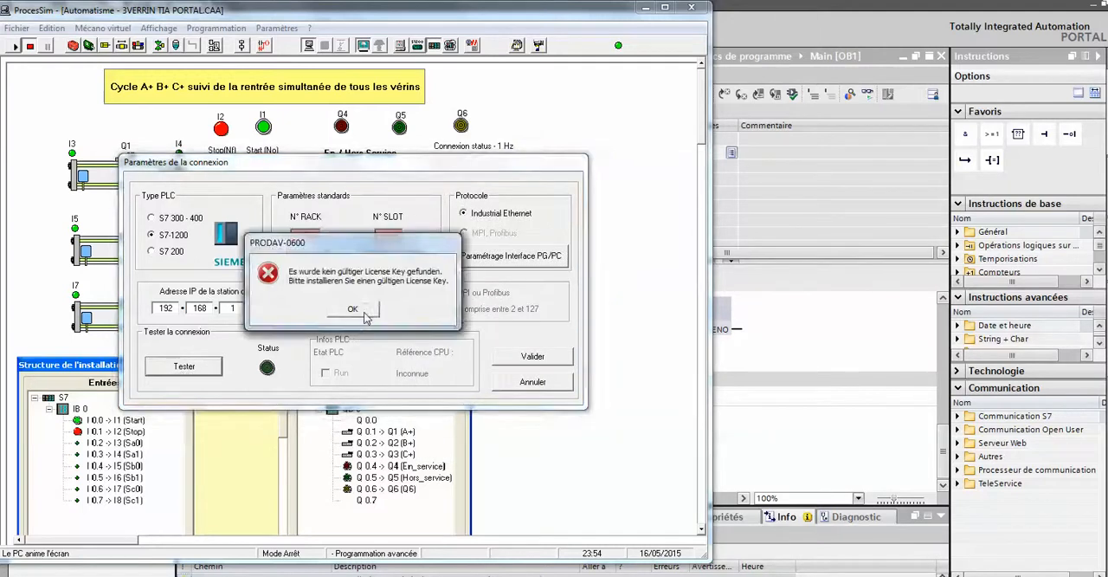
pyautogui.click(364, 314)
pyautogui.click(533, 357)
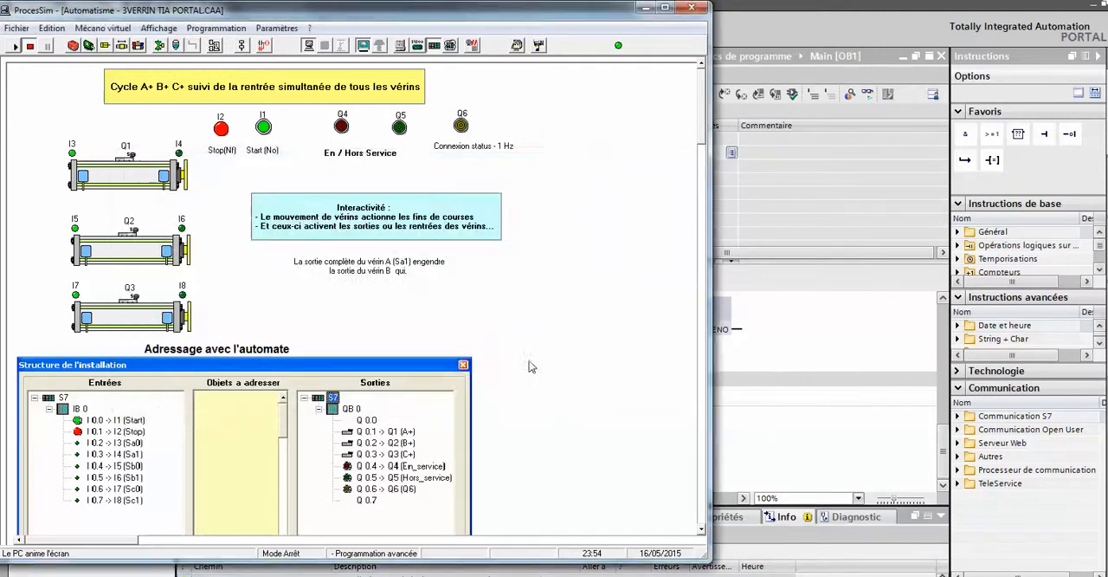
# Glance at TIA Portal, return to ProcesSim and try to activate the connection to the PLC.
pyautogui.click(733, 301)
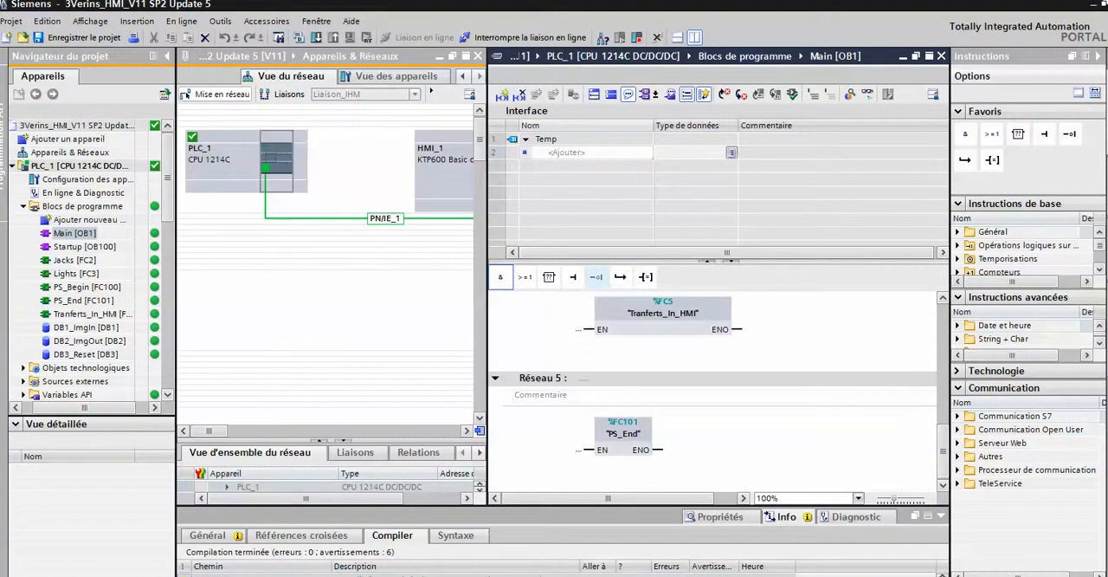
pyautogui.hotkey('alt', 'Tab')
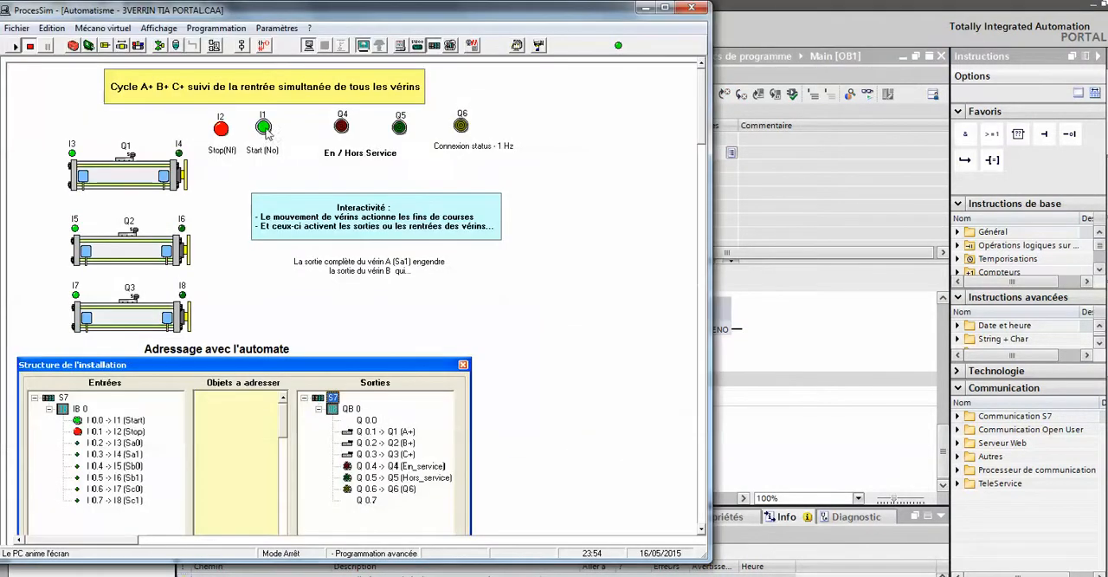
pyautogui.click(472, 45)
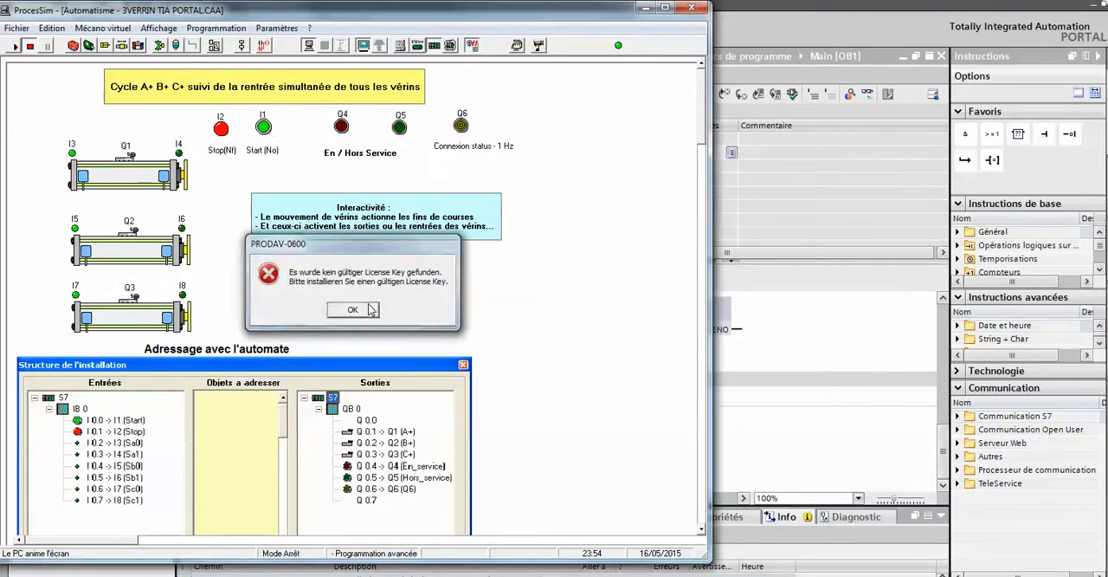
pyautogui.click(353, 309)
# Run the simulation with the virtual-hardware PLC controlling the screen, start the cylinder cycle and switch back to TIA Portal.
pyautogui.click(325, 48)
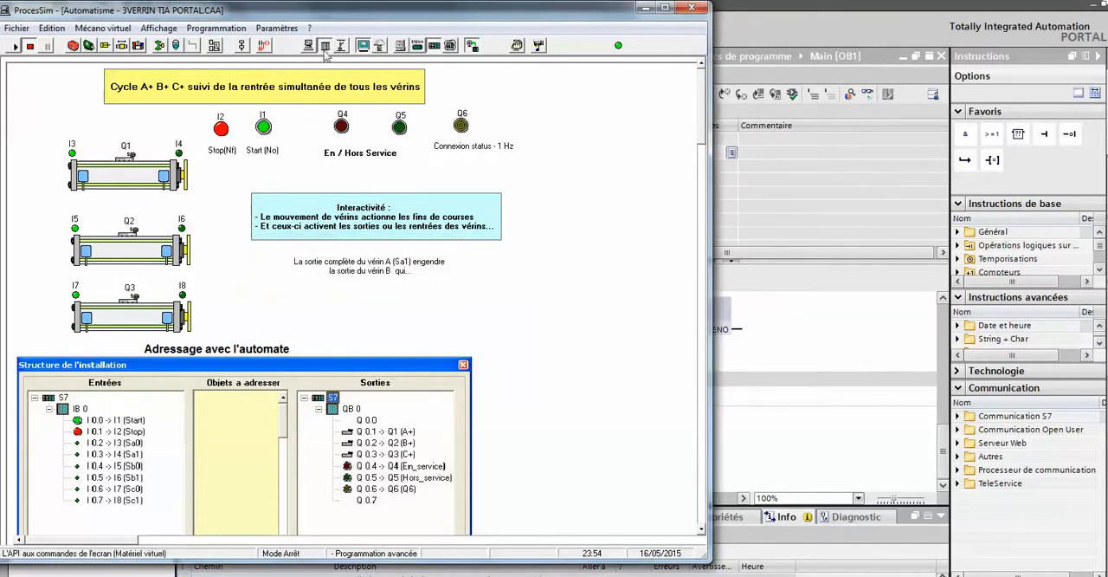
pyautogui.click(14, 46)
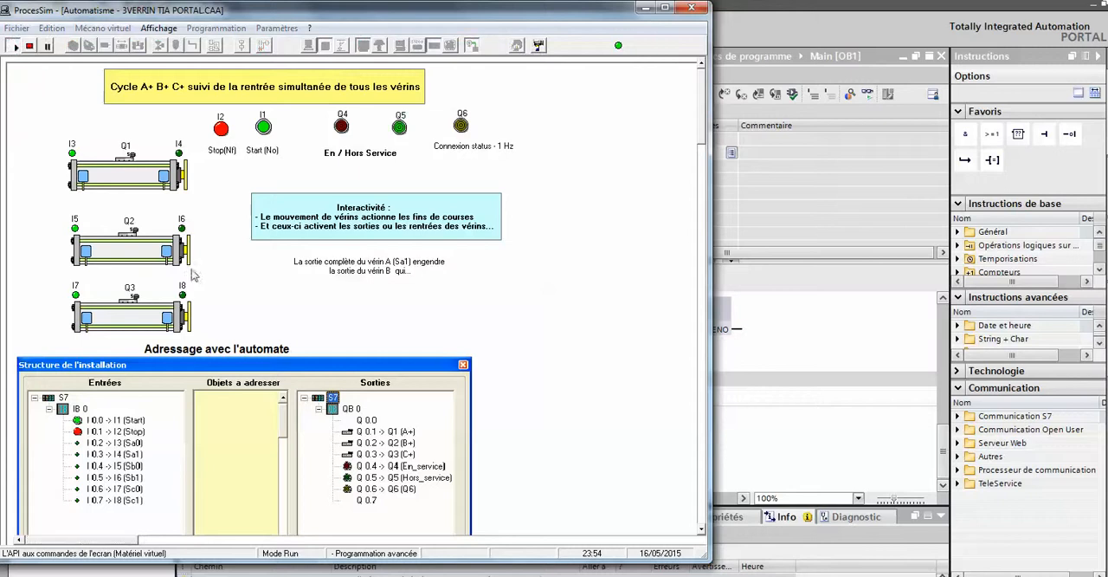
pyautogui.click(264, 128)
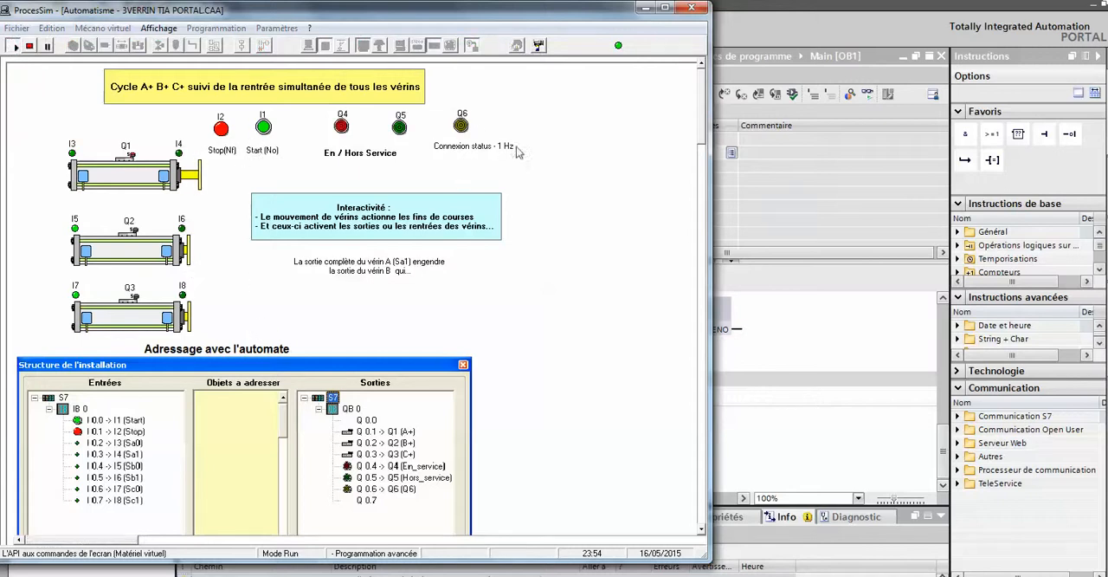
pyautogui.click(775, 412)
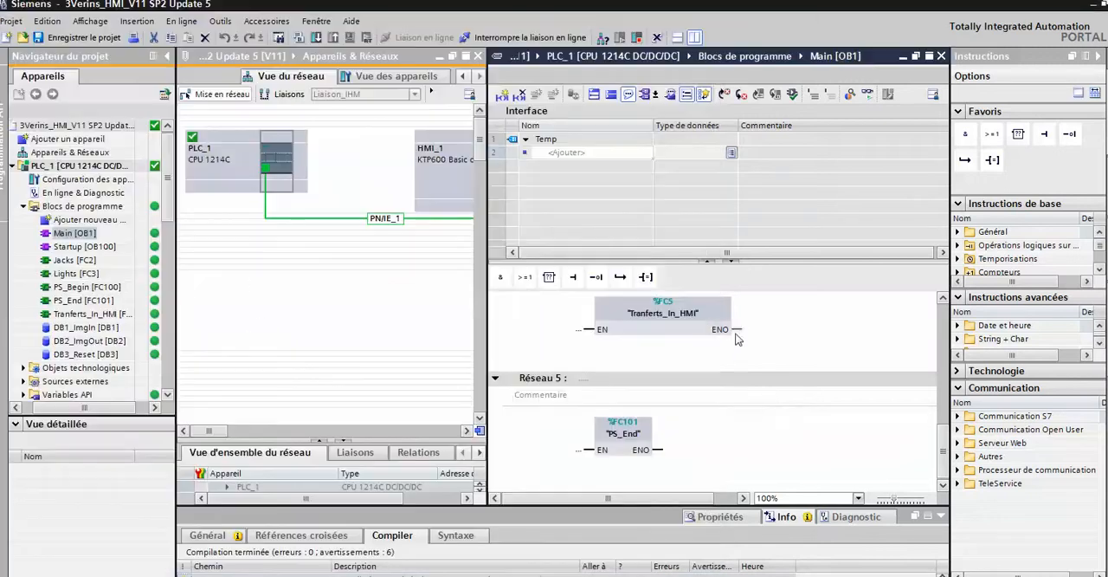
# Switch to ProcesSim, narrow its window to leave the TIA Portal program editor visible beside it, and return to TIA Portal.
pyautogui.click(390, 573)
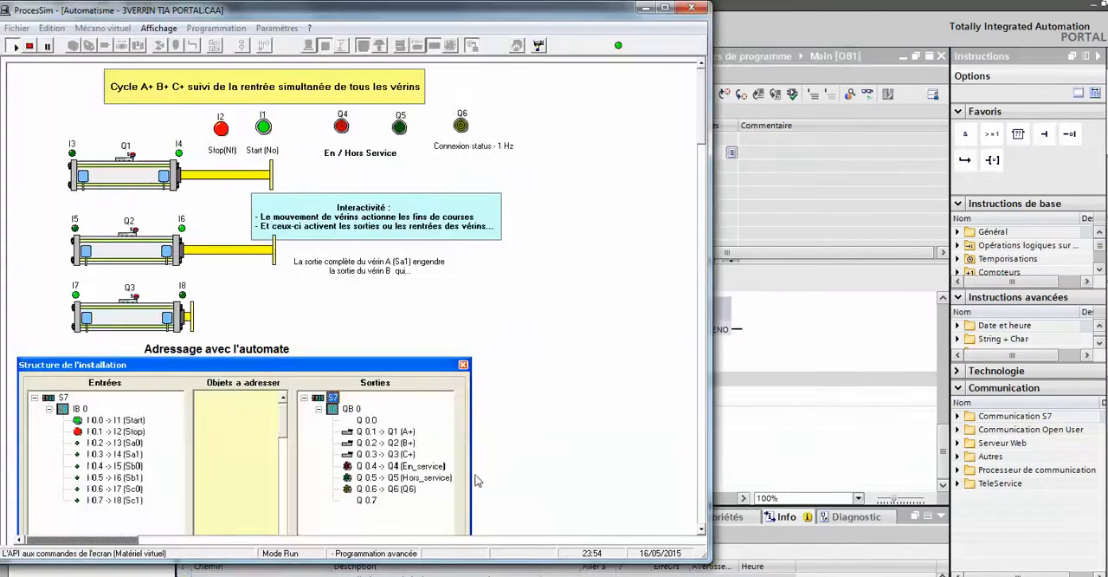
pyautogui.click(715, 335)
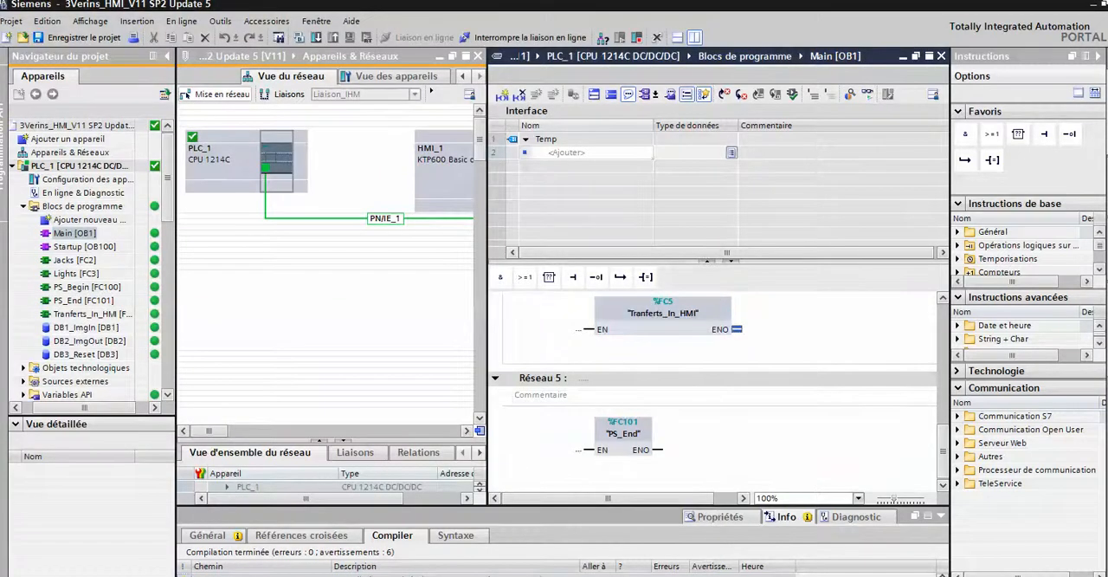
pyautogui.click(389, 573)
pyautogui.moveTo(712, 277); pyautogui.dragTo(502, 294)
pyautogui.click(576, 328)
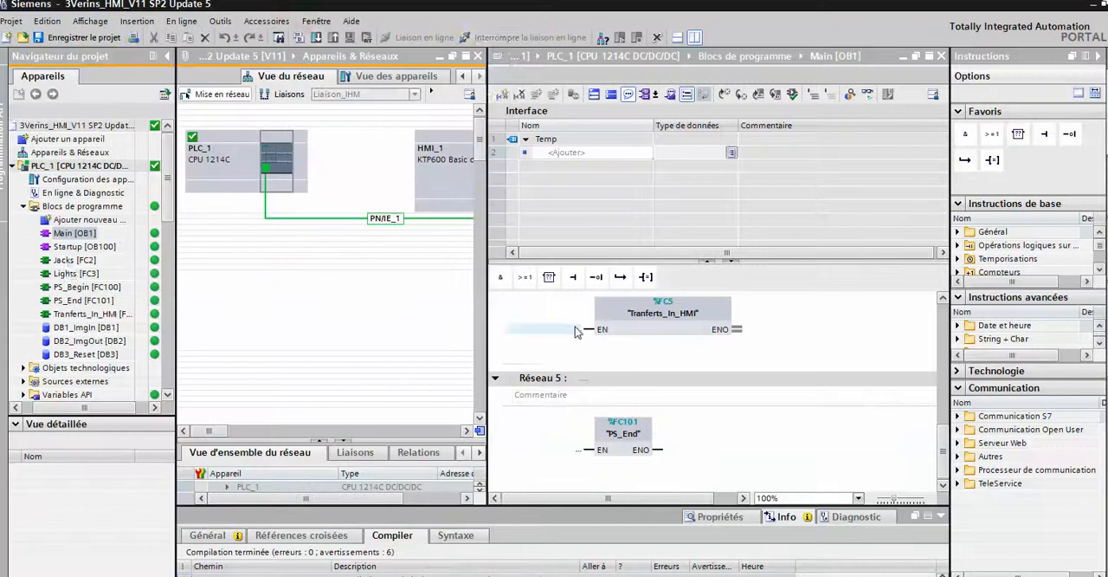
# Open the Jacks [FC2] block with program monitoring enabled and start the cylinder cycle from ProcesSim.
pyautogui.doubleClick(74, 260)
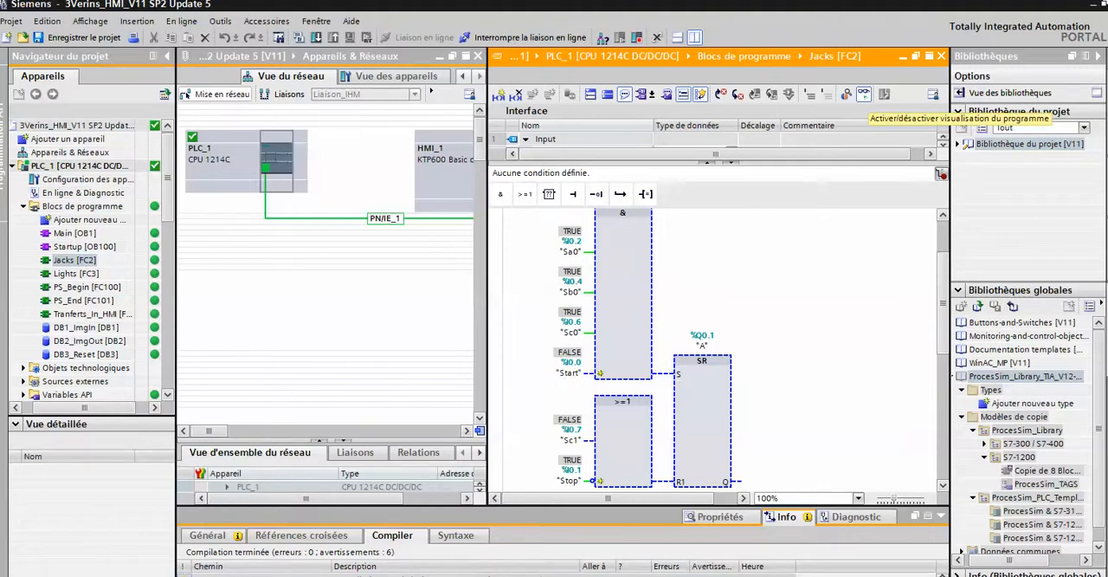
pyautogui.hotkey('alt', 'Tab')
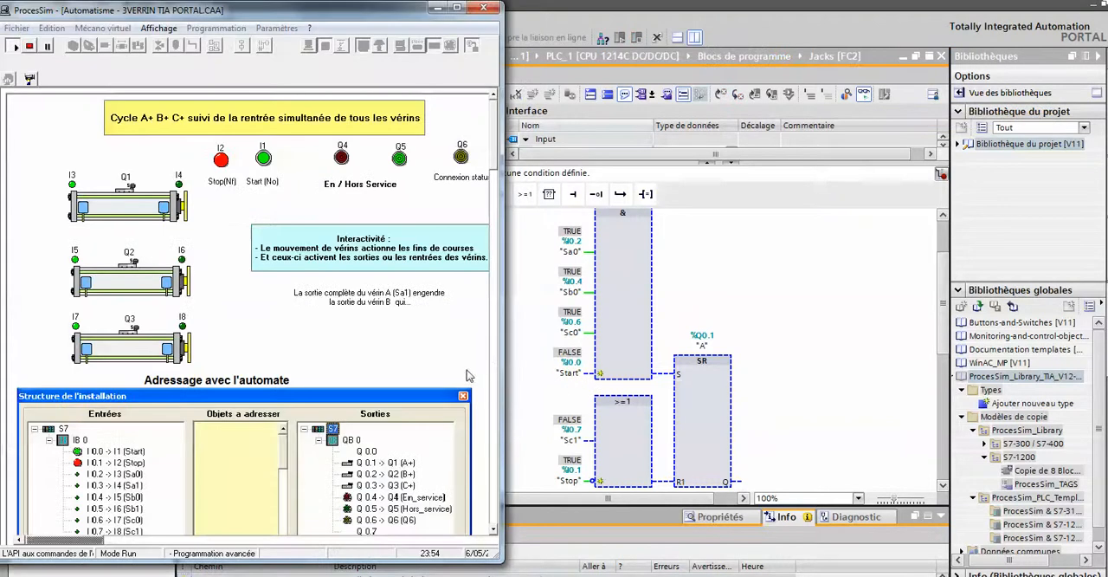
pyautogui.click(264, 159)
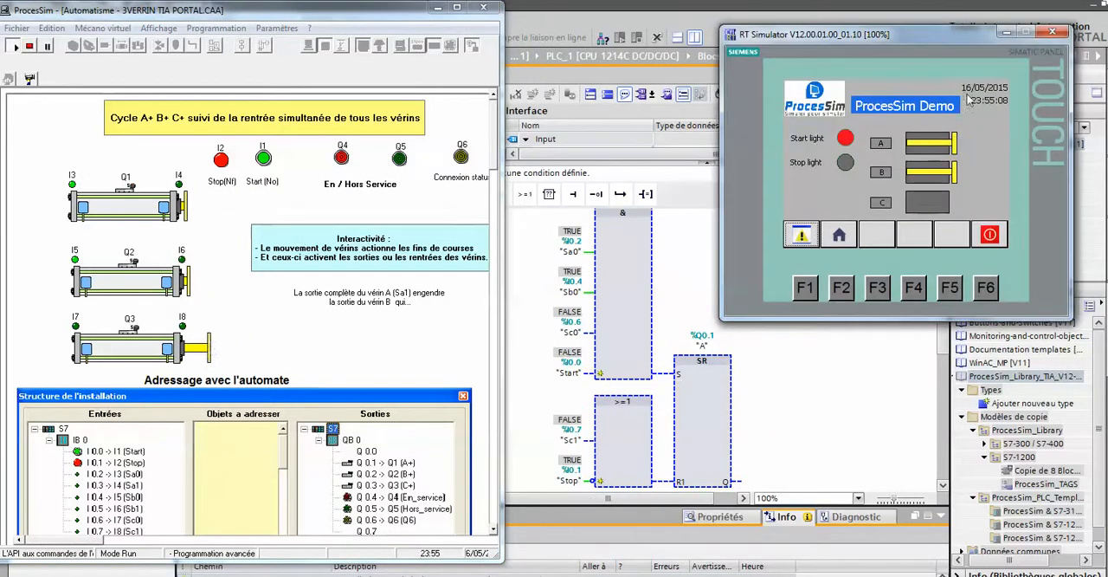
# Minimize ProcesSim, open the Verin screen of HMI_1 in TIA Portal and place the RT Simulator window beside it.
pyautogui.click(440, 9)
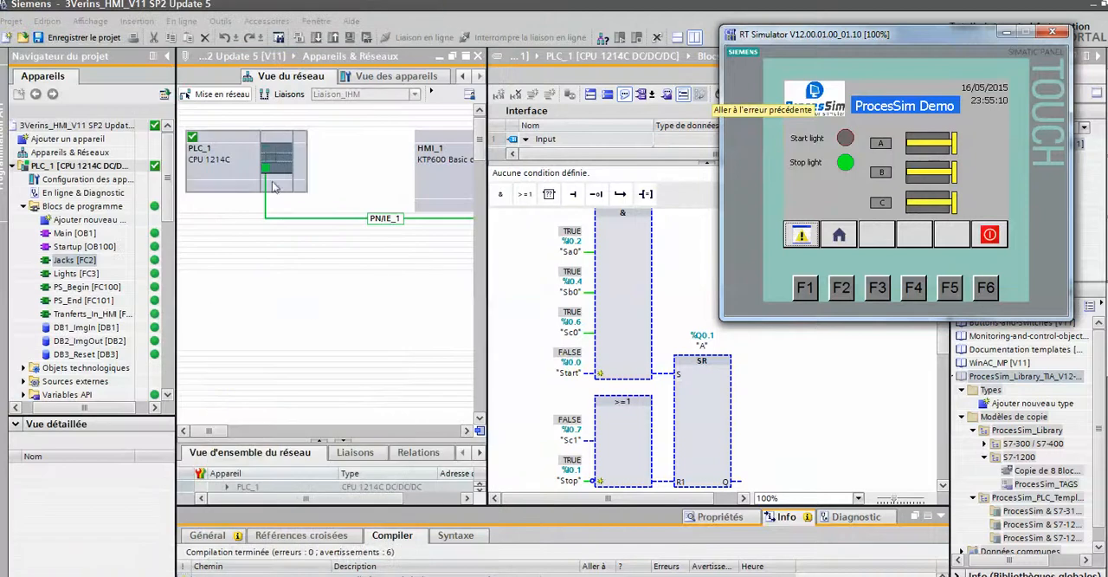
pyautogui.click(173, 223)
pyautogui.moveTo(171, 224); pyautogui.dragTo(167, 332)
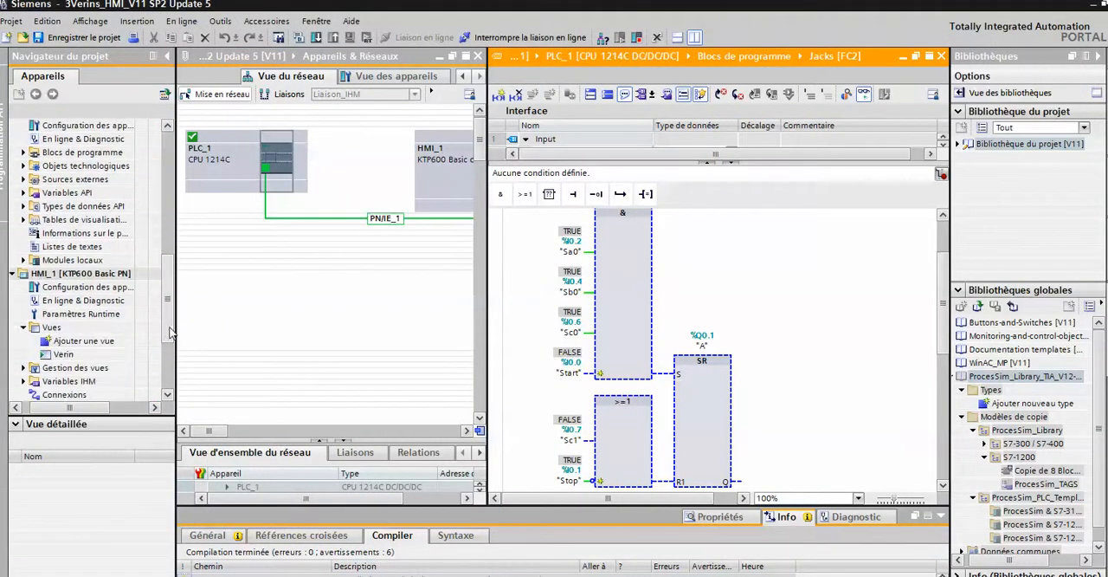
pyautogui.click(62, 354)
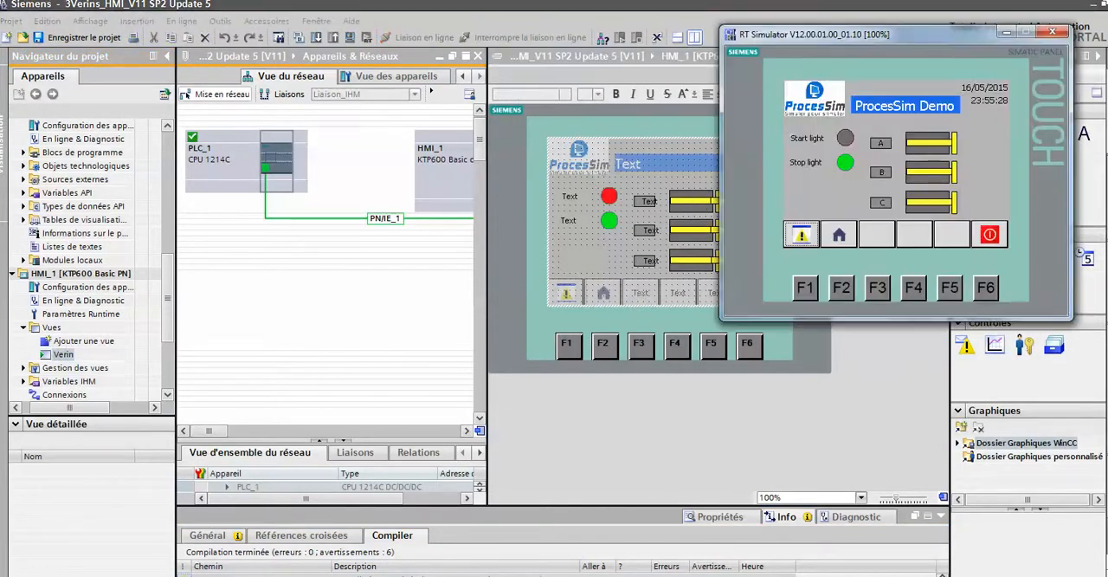
pyautogui.moveTo(633, 99); pyautogui.dragTo(361, 112)
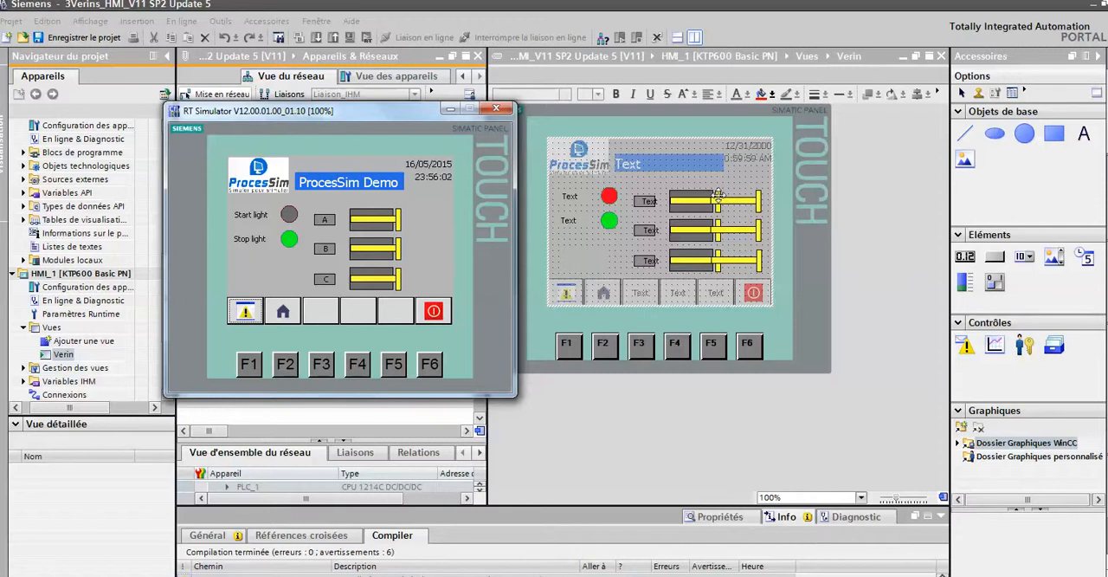
# Show all HMI variables of HMI_1, widen the table's editor area and examine the connection and PLC variable columns.
pyautogui.click(67, 382)
pyautogui.doubleClick(68, 384)
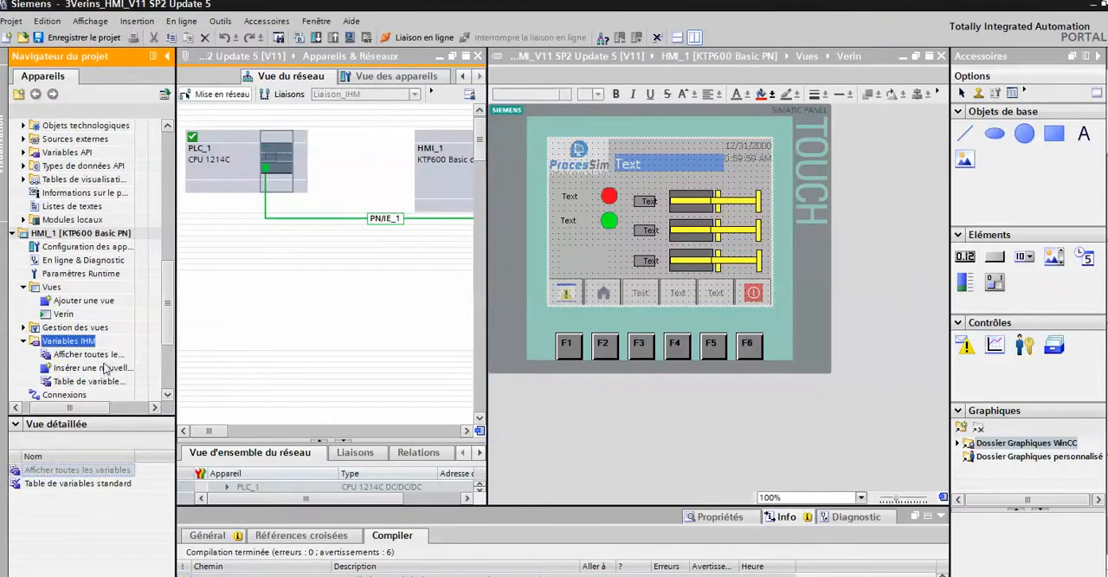
pyautogui.click(97, 354)
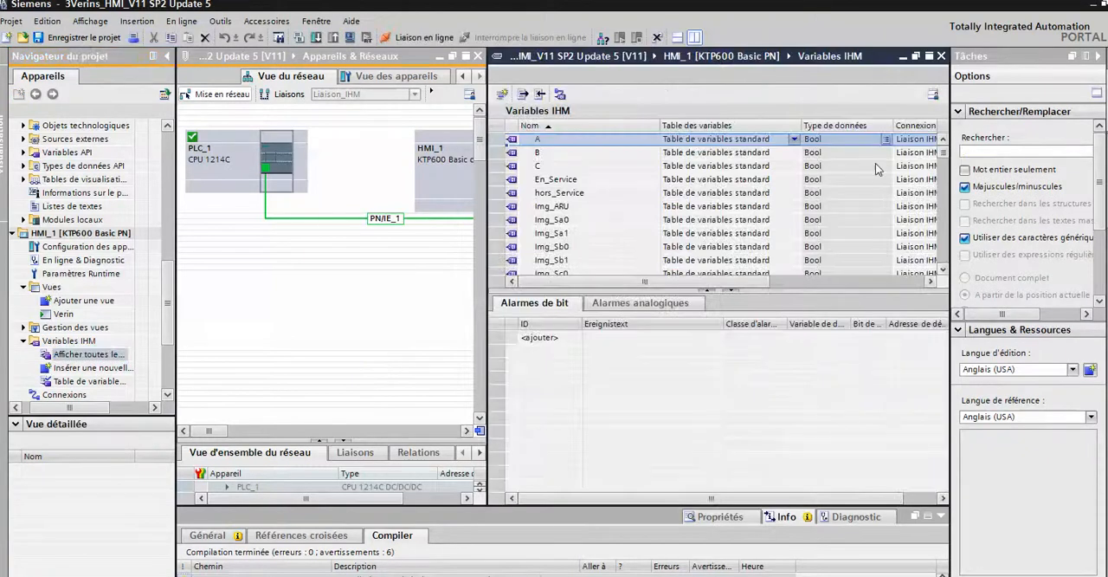
pyautogui.moveTo(487, 192); pyautogui.dragTo(377, 210)
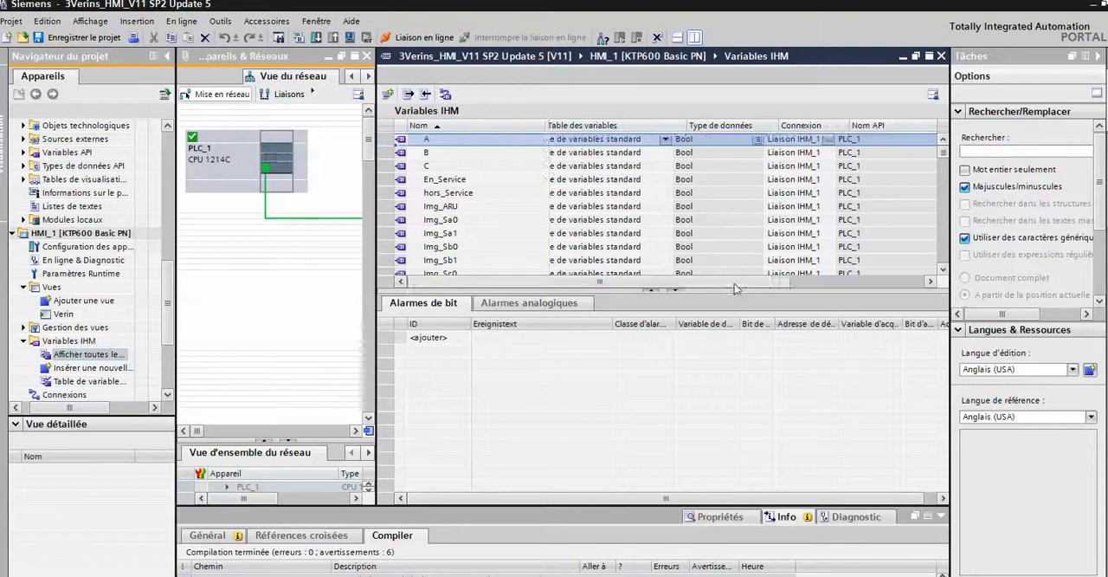
pyautogui.moveTo(734, 288); pyautogui.dragTo(770, 287)
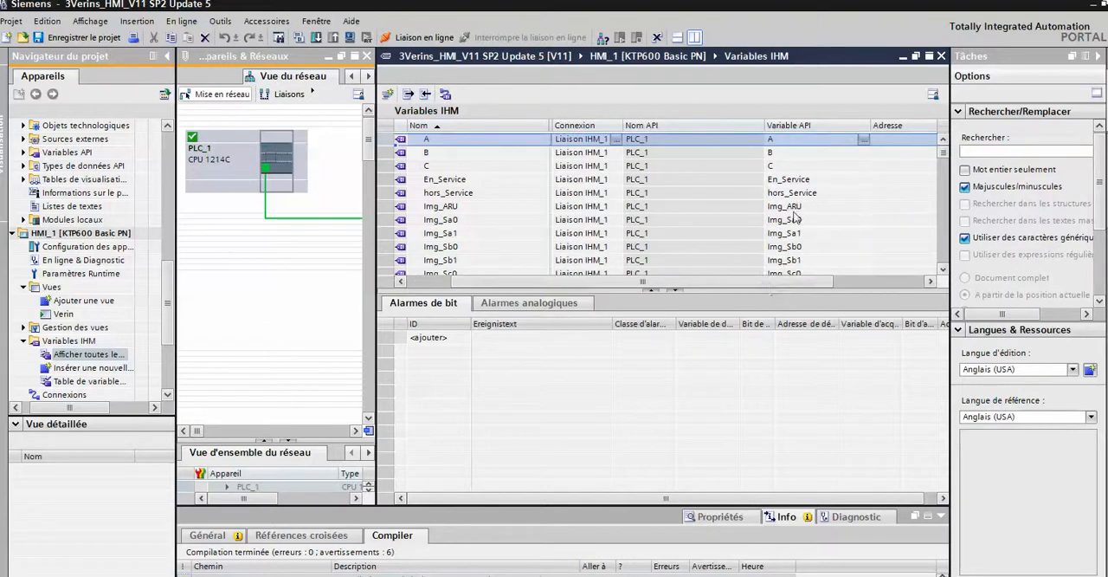